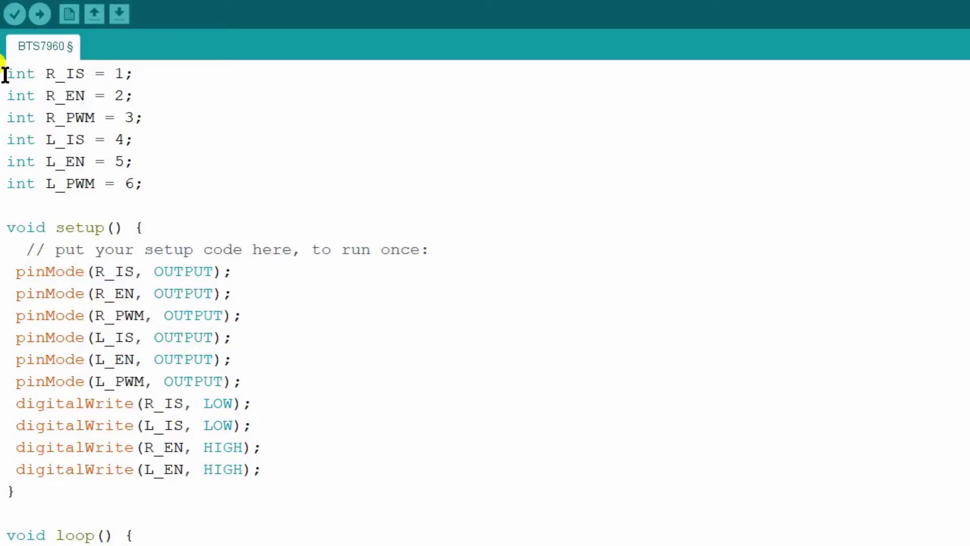
{"action": "left_click_drag", "start_coordinate": [133, 141], "coordinate": [143, 155]}
{"action": "left_click", "coordinate": [143, 155]}
{"action": "scroll", "coordinate": [485, 303], "scroll_direction": "down", "scroll_amount": 1}
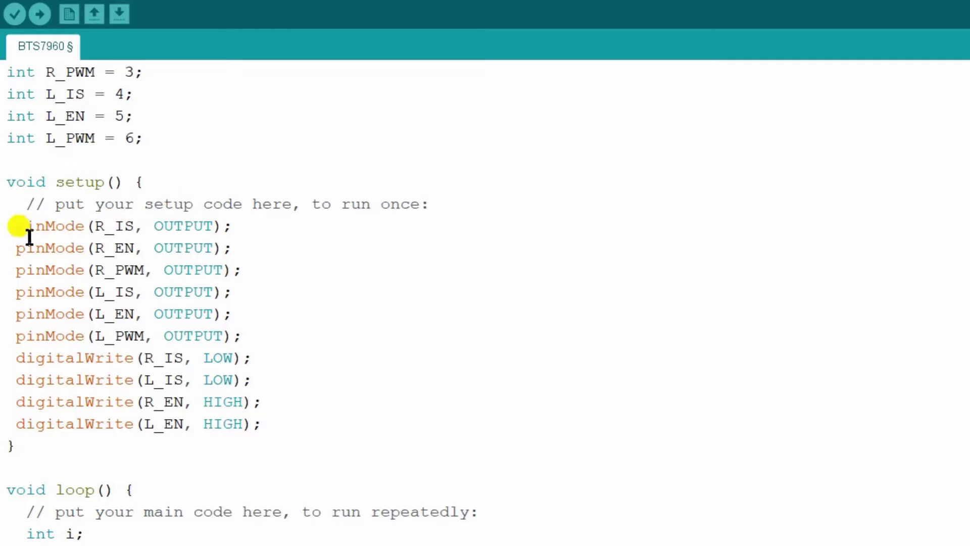
{"action": "left_click_drag", "start_coordinate": [14, 228], "coordinate": [326, 413]}
{"action": "left_click", "coordinate": [332, 422]}
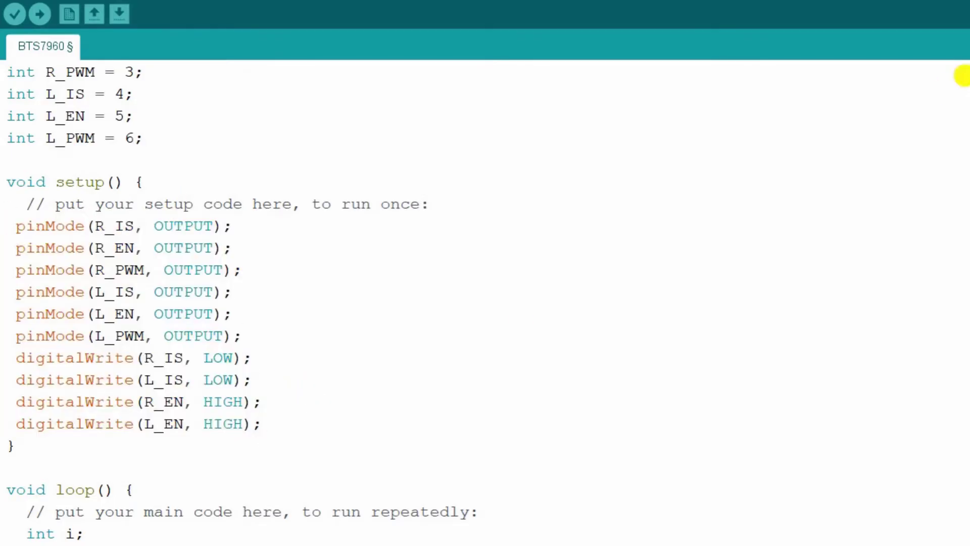
{"action": "scroll", "coordinate": [485, 303], "scroll_direction": "down", "scroll_amount": 1}
{"action": "scroll", "coordinate": [485, 303], "scroll_direction": "down", "scroll_amount": 1}
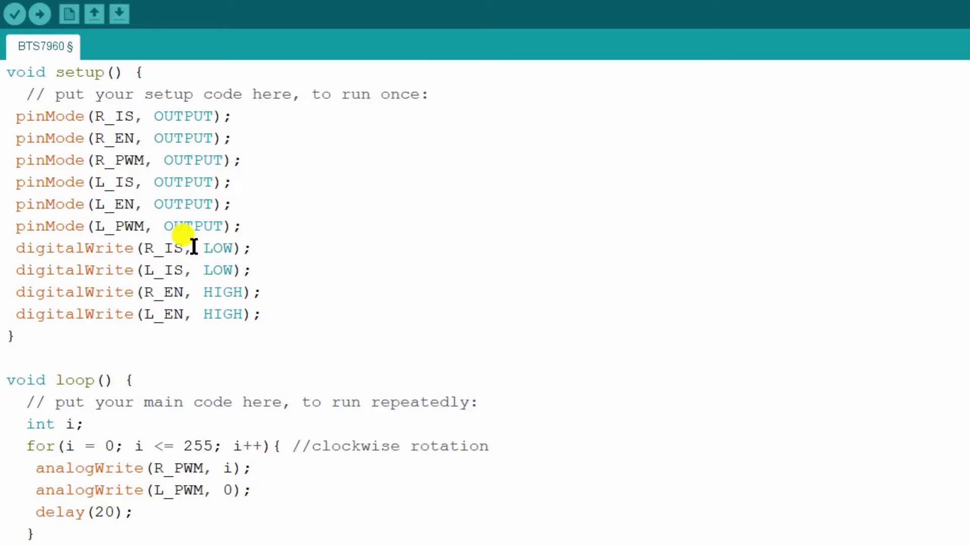
{"action": "left_click_drag", "start_coordinate": [197, 248], "coordinate": [261, 300]}
{"action": "left_click", "coordinate": [264, 322]}
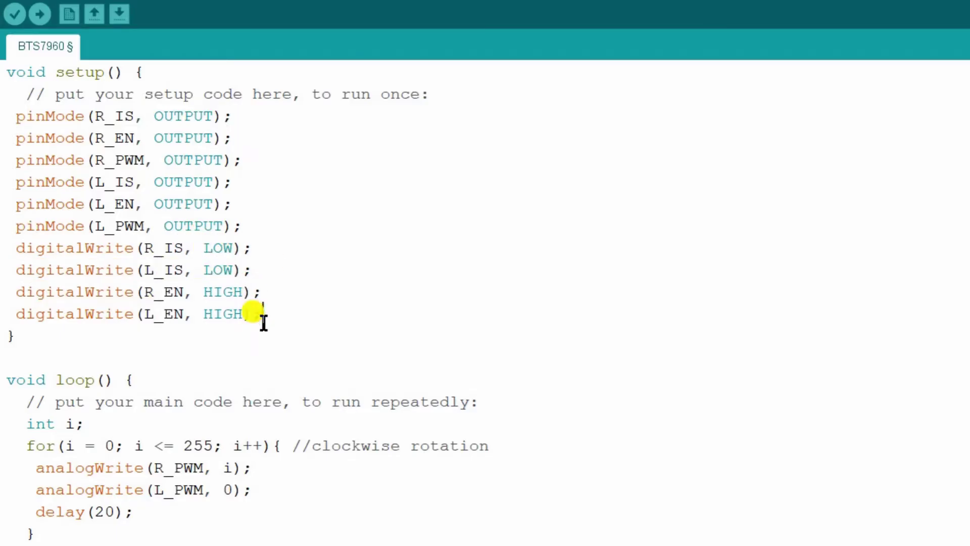
{"action": "scroll", "coordinate": [485, 303], "scroll_direction": "down", "scroll_amount": 2}
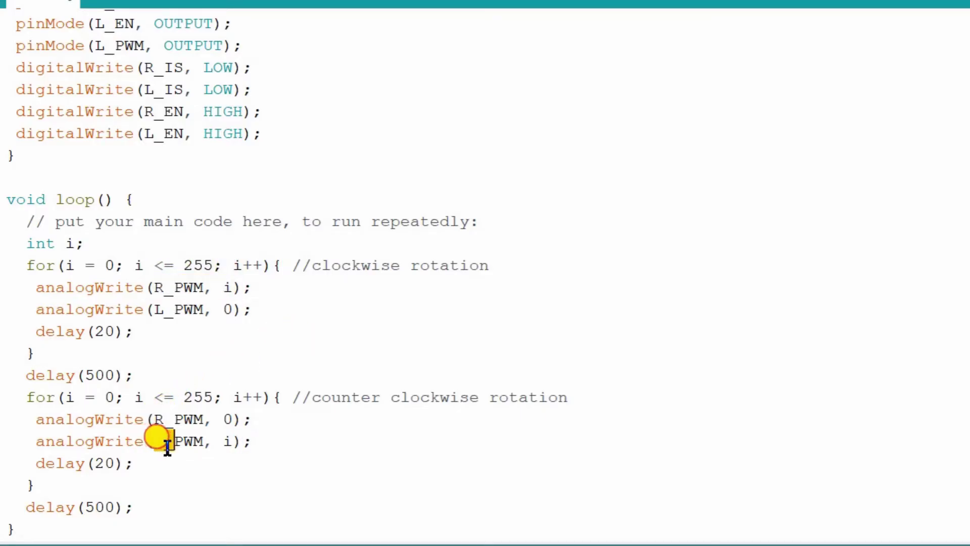
{"action": "left_click_drag", "start_coordinate": [154, 446], "coordinate": [231, 446]}
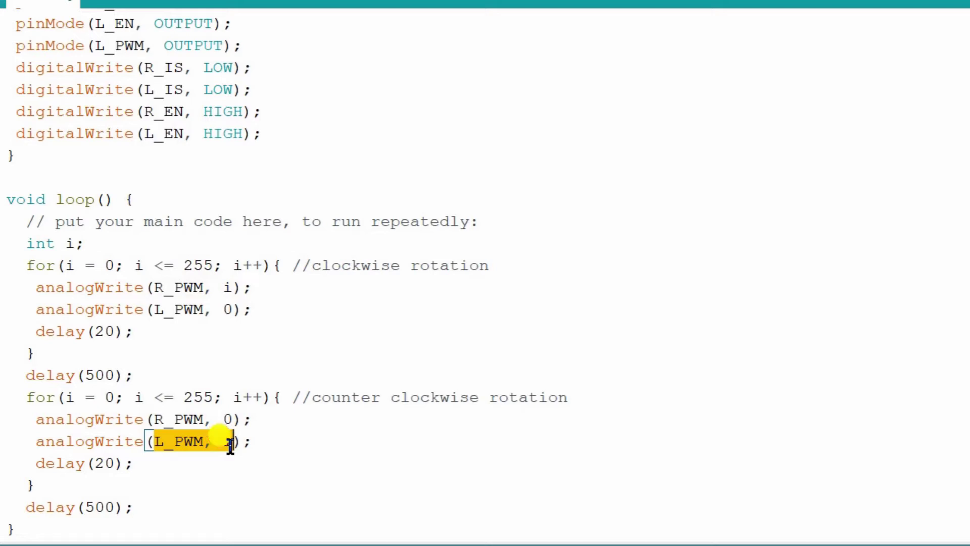
{"action": "left_click", "coordinate": [281, 443]}
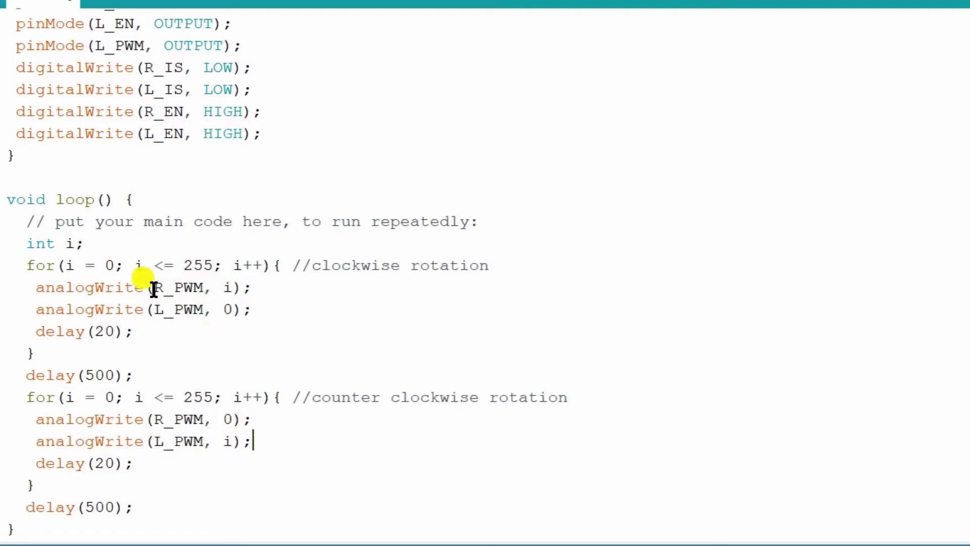
{"action": "left_click_drag", "start_coordinate": [154, 289], "coordinate": [229, 294]}
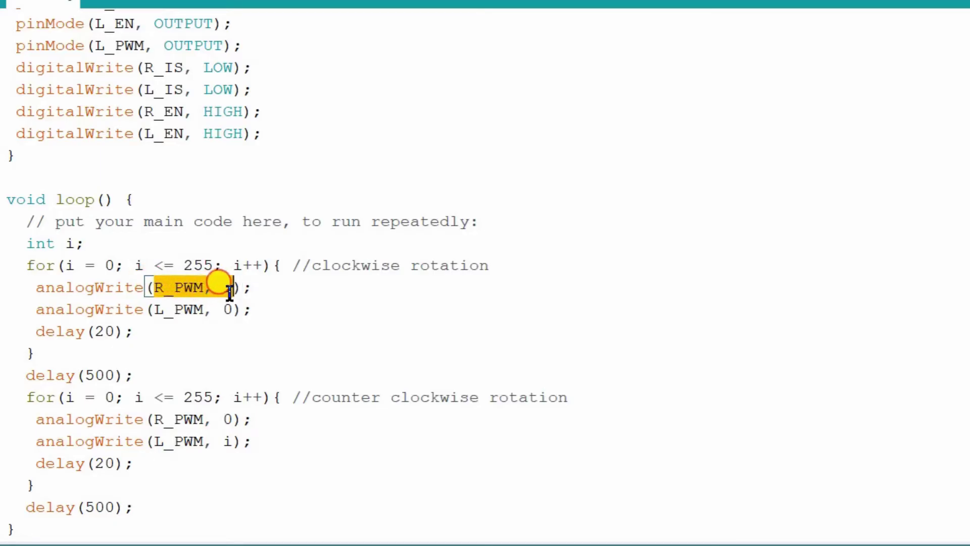
{"action": "left_click_drag", "start_coordinate": [155, 313], "coordinate": [236, 313]}
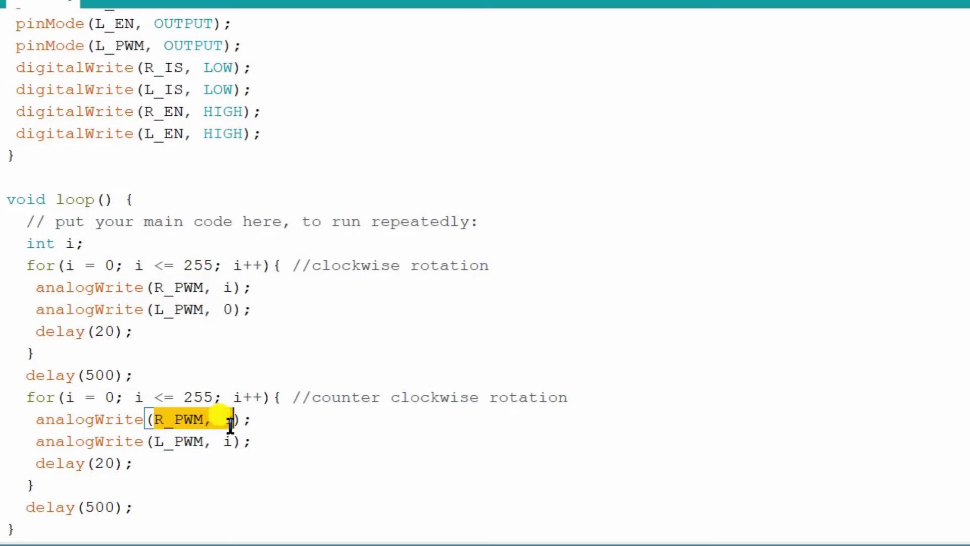
{"action": "left_click", "coordinate": [233, 310]}
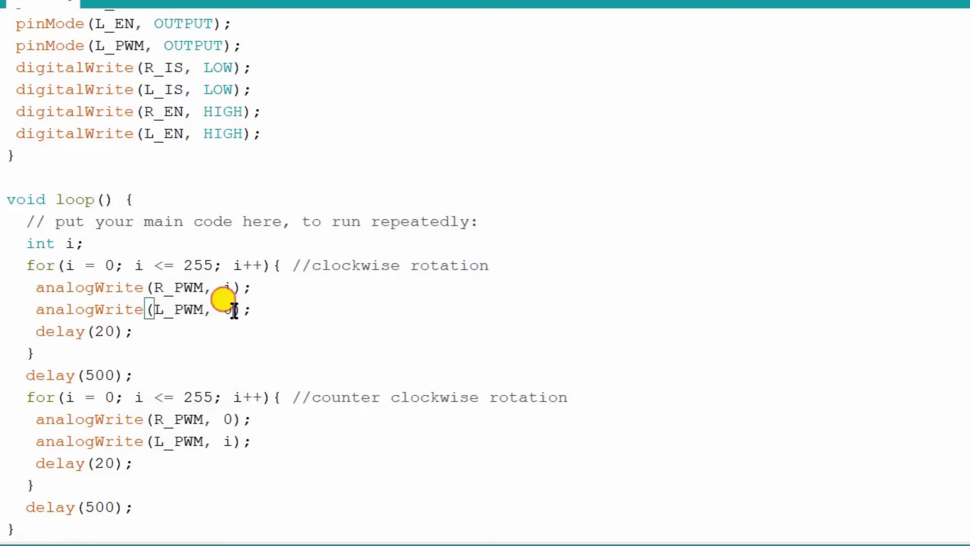
{"action": "left_click_drag", "start_coordinate": [233, 310], "coordinate": [150, 309]}
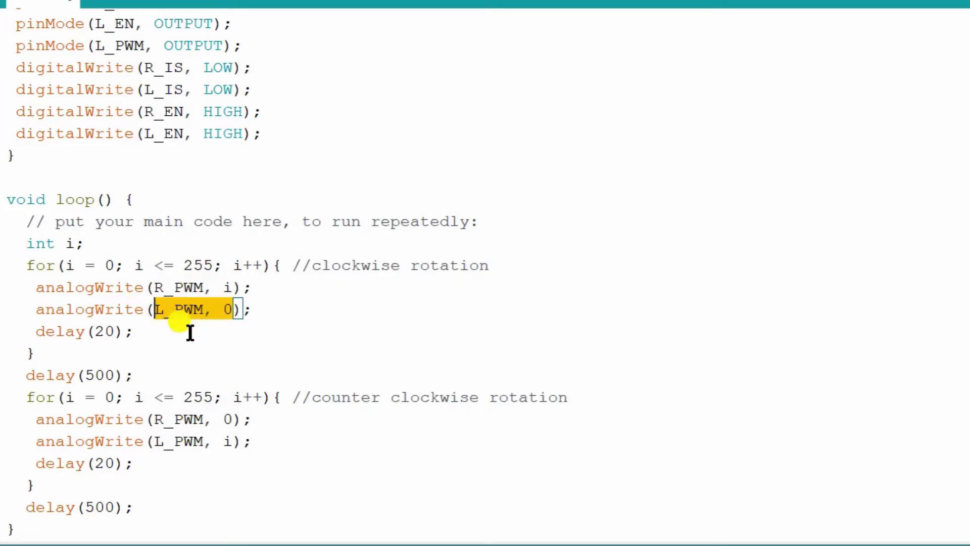